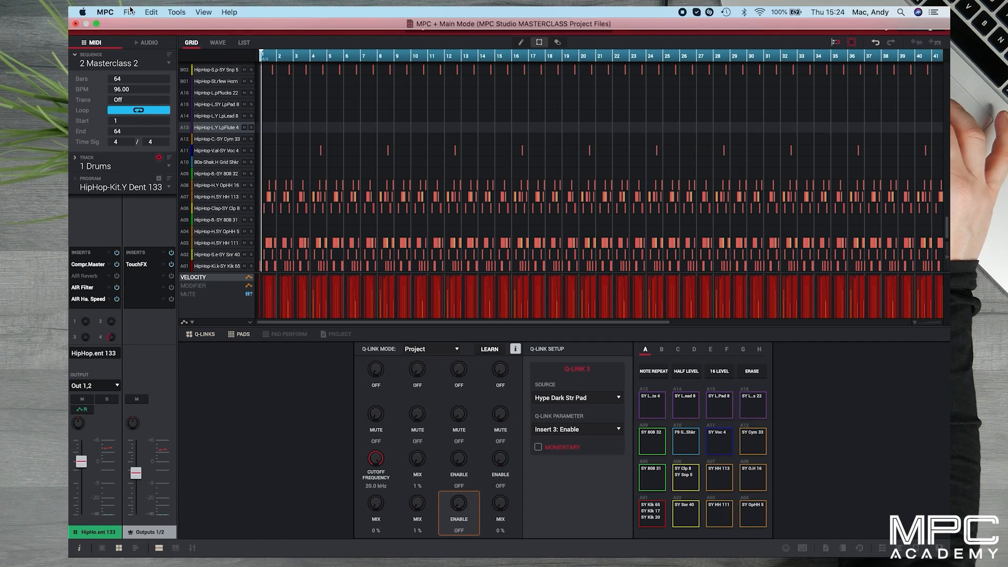
Set up an audio mixdown export of the sequence with mp3 as the file format.
{"action": "left_click", "coordinate": [129, 12]}
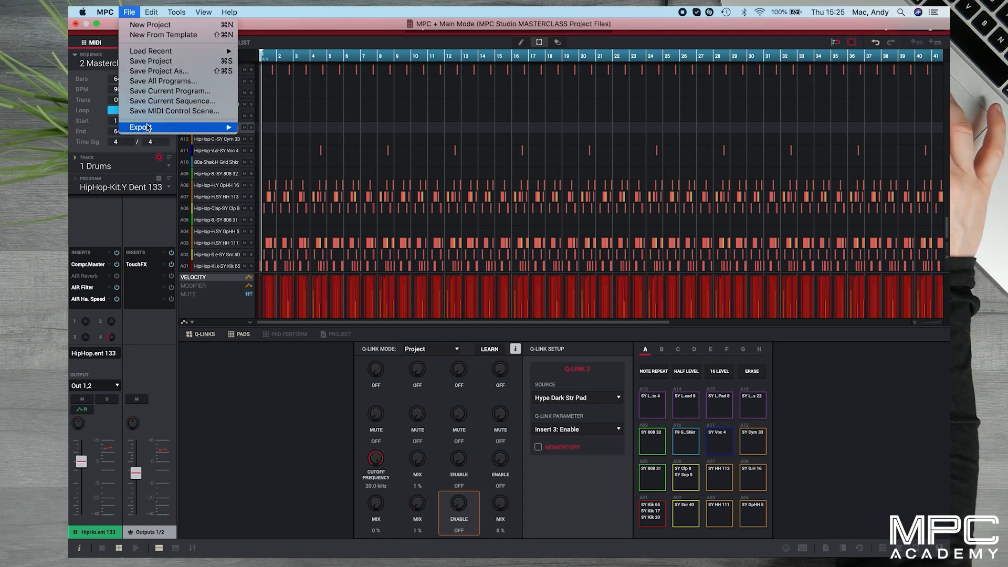
{"action": "mouse_move", "coordinate": [150, 127]}
{"action": "left_click", "coordinate": [273, 207]}
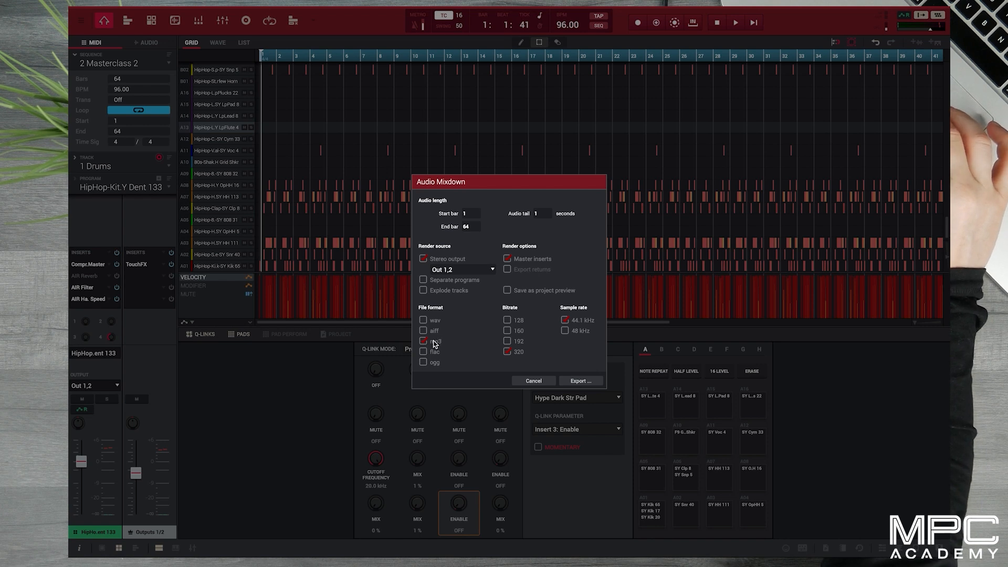
{"action": "left_click", "coordinate": [426, 321]}
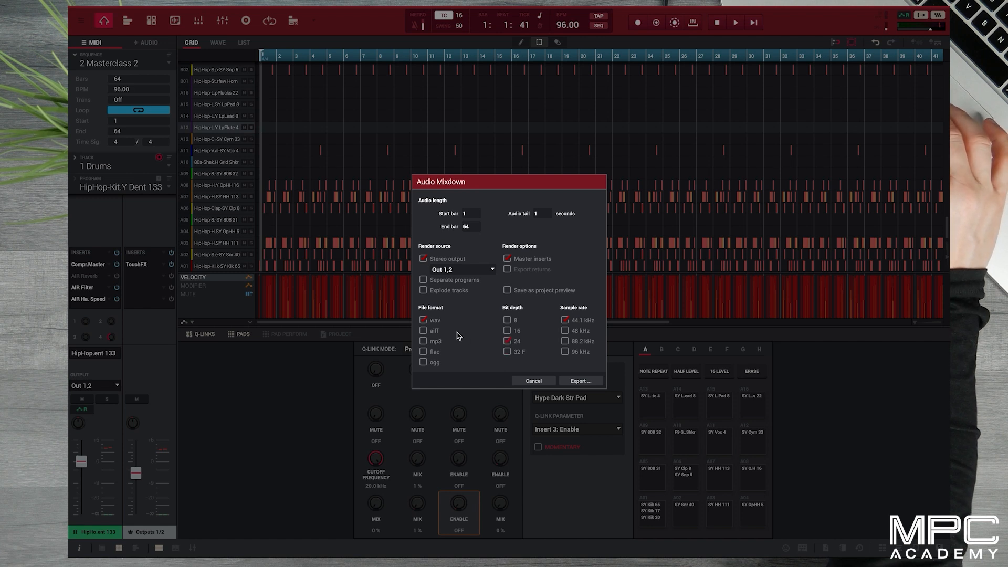
{"action": "left_click", "coordinate": [424, 342]}
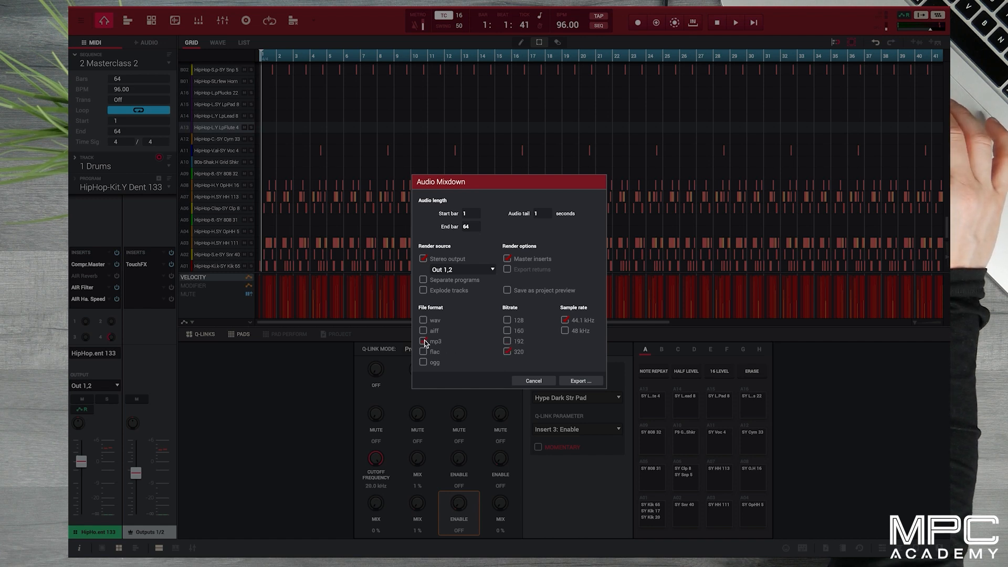
{"action": "left_click", "coordinate": [579, 382]}
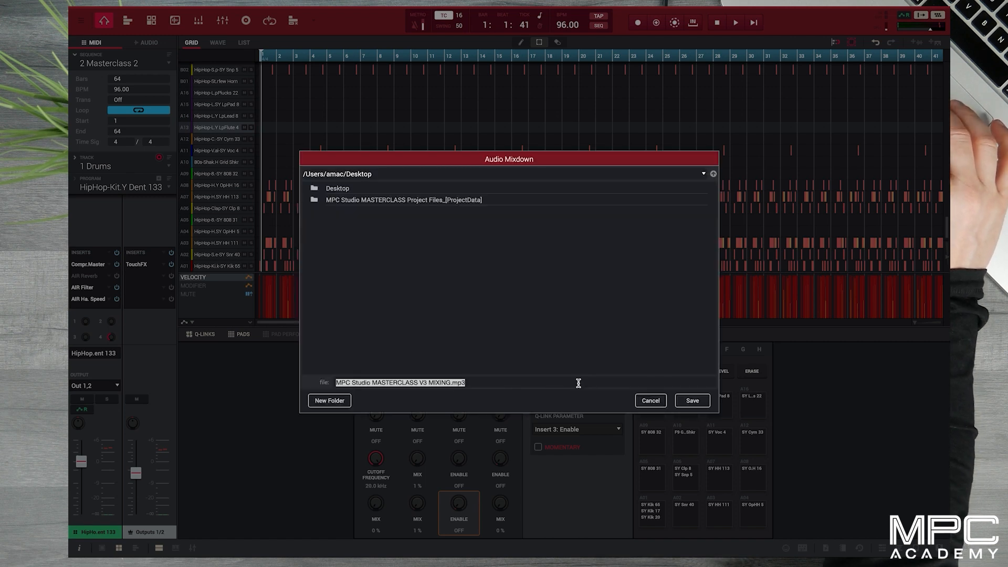
Name the mixdown file MPC Studio Beat 1.mp3 and save it to the Desktop.
{"action": "left_click", "coordinate": [437, 383]}
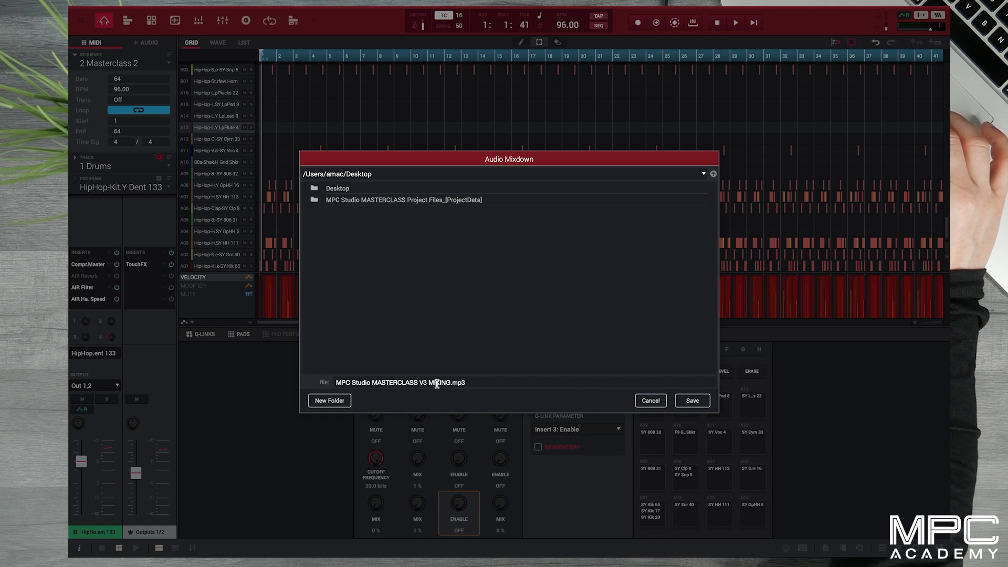
{"action": "key", "text": "BackSpace"}
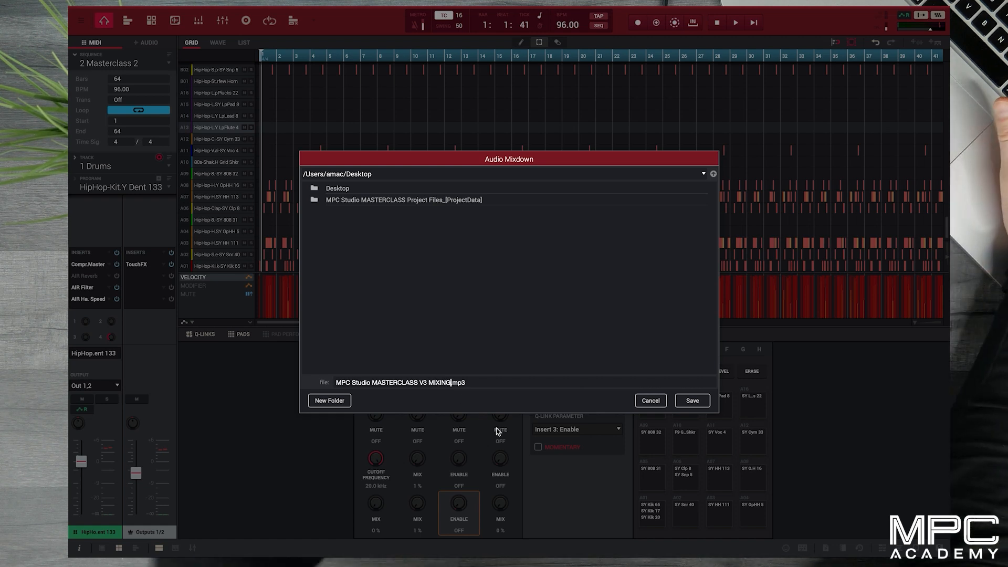
{"action": "key", "text": "BackSpace"}
{"action": "key", "text": "BackSpace"}
{"action": "key", "text": "BackSpace"}
{"action": "key", "text": "BackSpace"}
{"action": "key", "text": "BackSpace"}
{"action": "key", "text": "BackSpace"}
{"action": "key", "text": "BackSpace"}
{"action": "key", "text": "BackSpace"}
{"action": "key", "text": "BackSpace"}
{"action": "key", "text": "BackSpace"}
{"action": "key", "text": "BackSpace"}
{"action": "key", "text": "BackSpace"}
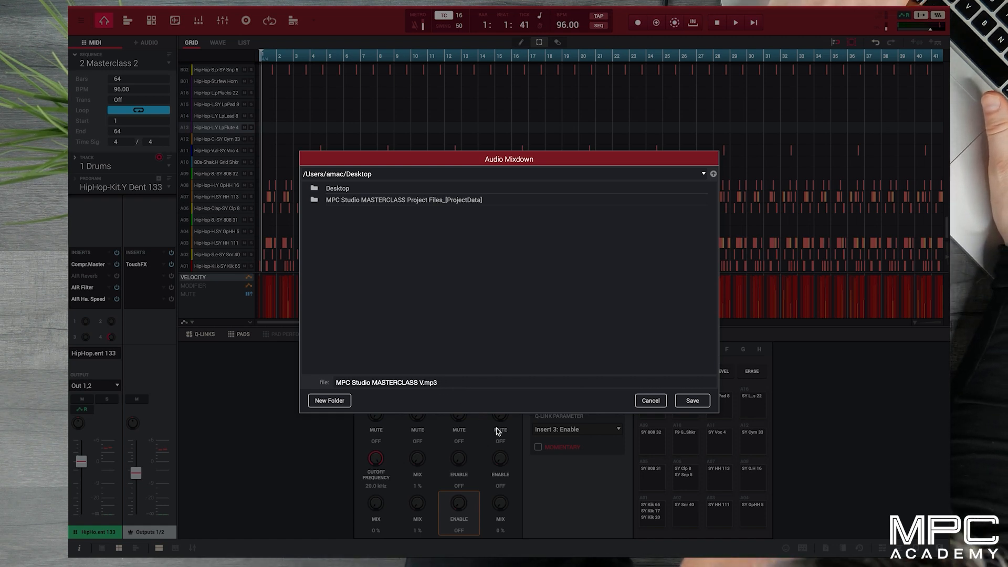
{"action": "key", "text": "BackSpace"}
{"action": "key", "text": "BackSpace"}
{"action": "key", "text": "BackSpace"}
{"action": "key", "text": "BackSpace"}
{"action": "key", "text": "BackSpace"}
{"action": "key", "text": "BackSpace"}
{"action": "key", "text": "BackSpace"}
{"action": "key", "text": "BackSpace"}
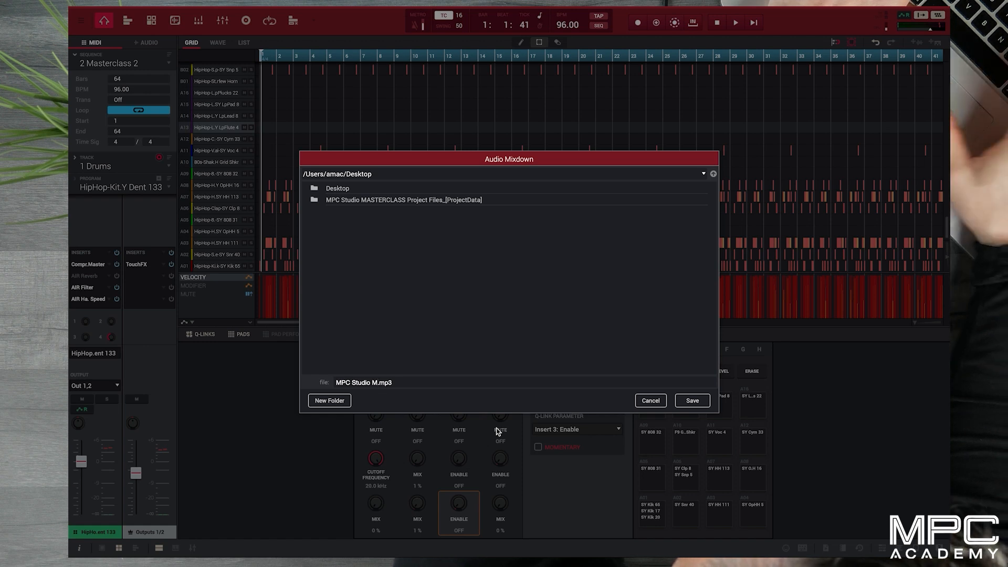
{"action": "key", "text": "Return"}
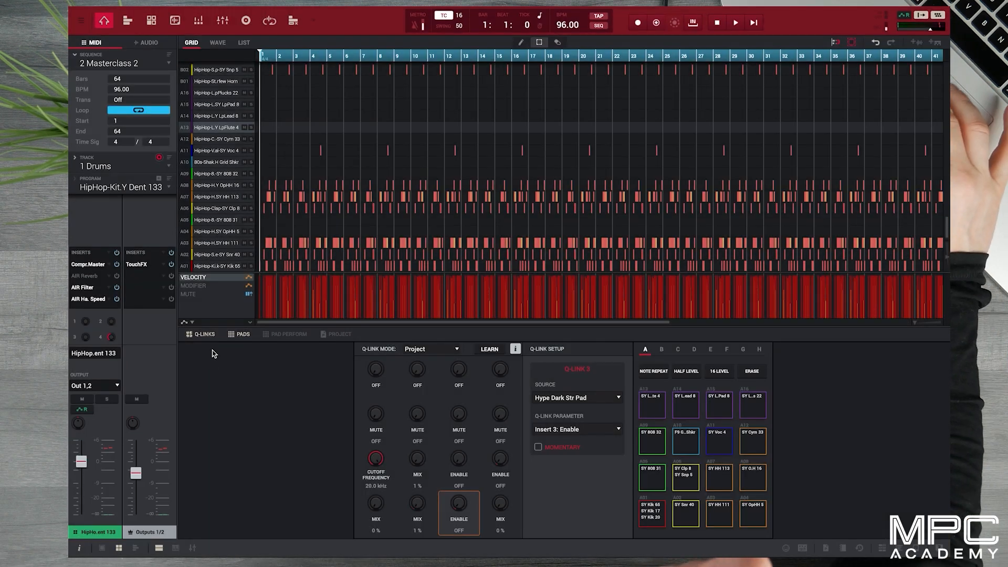
Switch to the Finder desktop and preview the exported MPC Studio Beat 1.mp3 by playing it.
{"action": "left_click", "coordinate": [97, 23]}
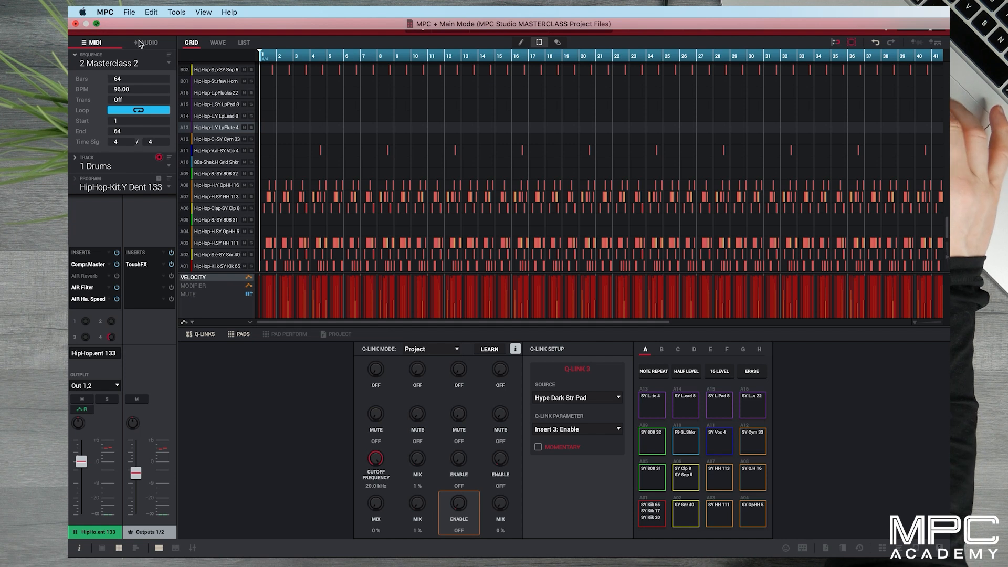
{"action": "key", "text": "super+m"}
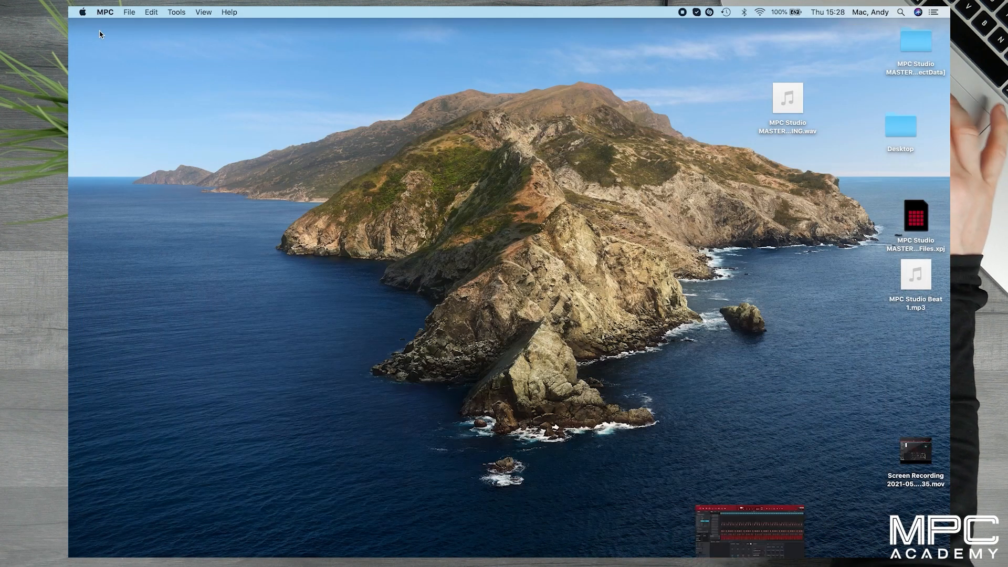
{"action": "left_click", "coordinate": [927, 288]}
{"action": "left_click", "coordinate": [927, 288]}
{"action": "key", "text": "space"}
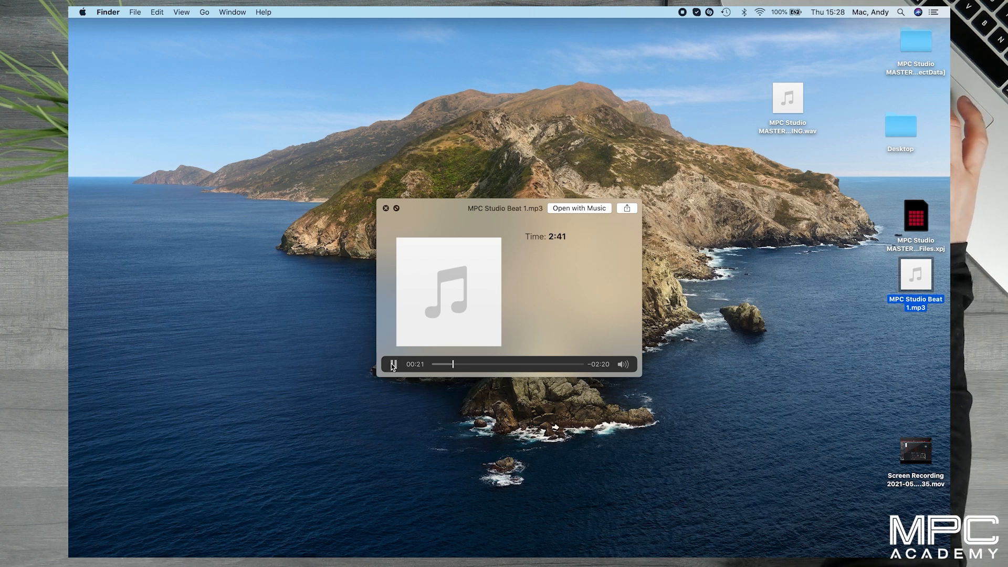
{"action": "left_click", "coordinate": [386, 208]}
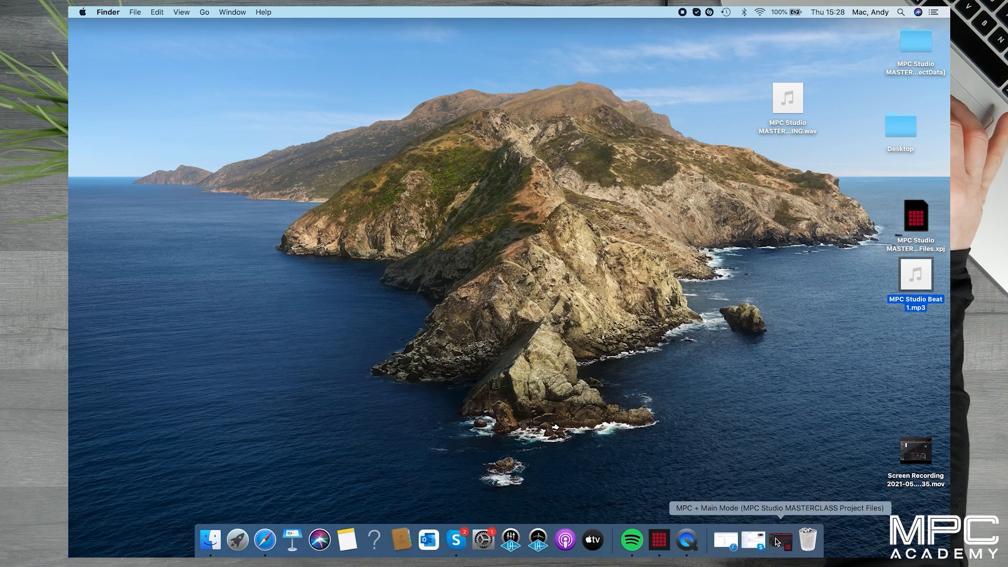
Switch back to MPC in full screen and set up an audio mixdown export of separate programs in wav format.
{"action": "left_click", "coordinate": [777, 541]}
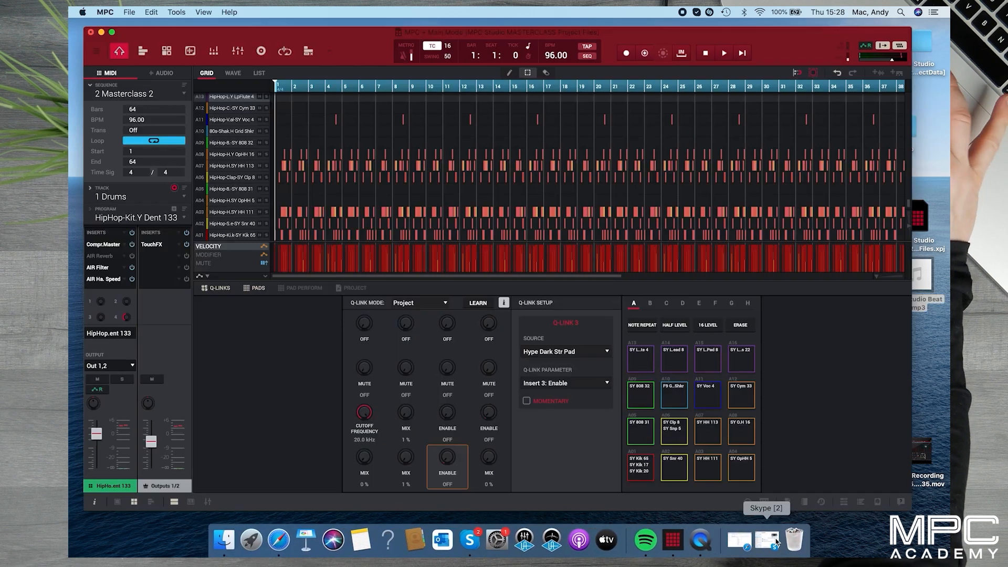
{"action": "left_click", "coordinate": [112, 33]}
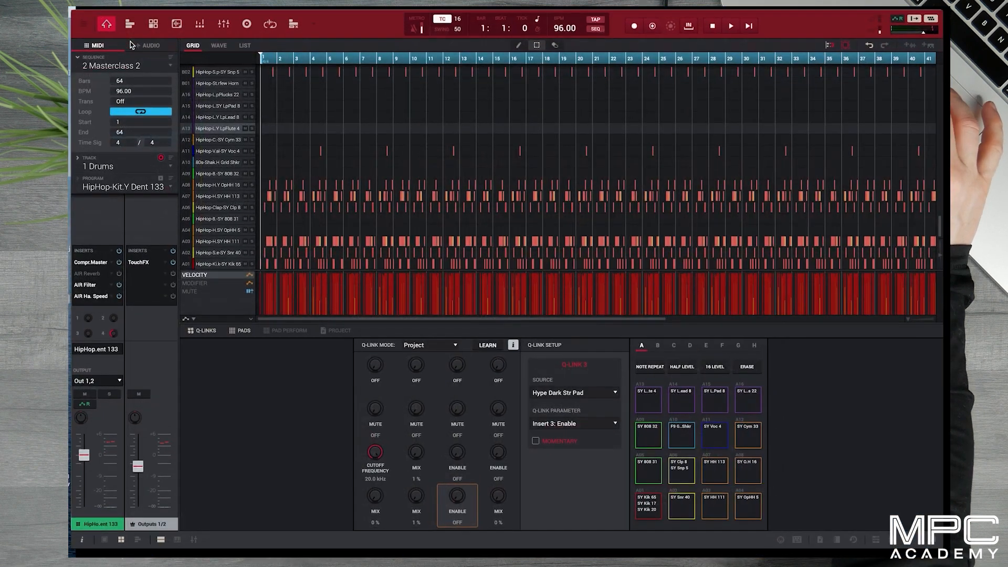
{"action": "left_click", "coordinate": [143, 11]}
{"action": "mouse_move", "coordinate": [129, 11]}
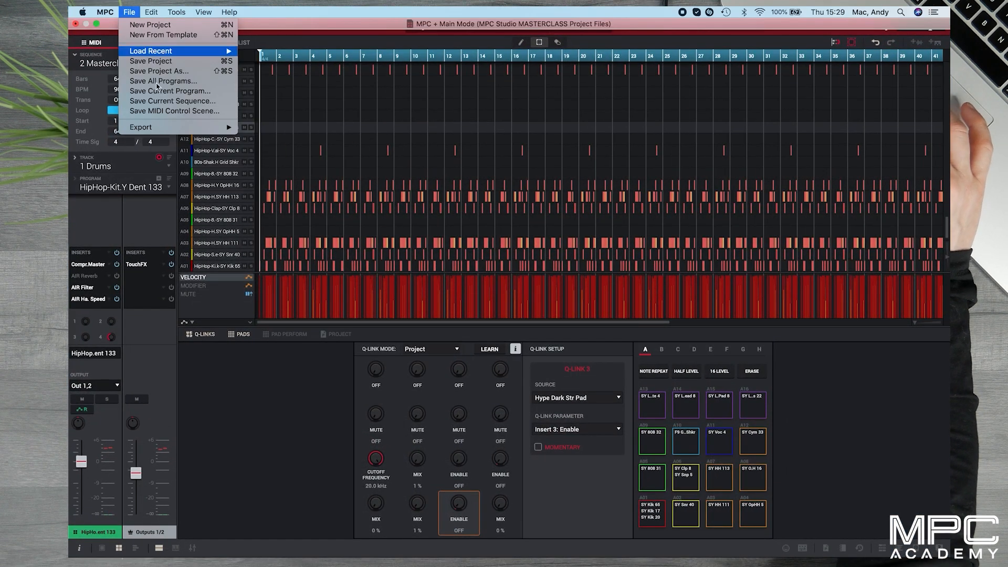
{"action": "mouse_move", "coordinate": [168, 128]}
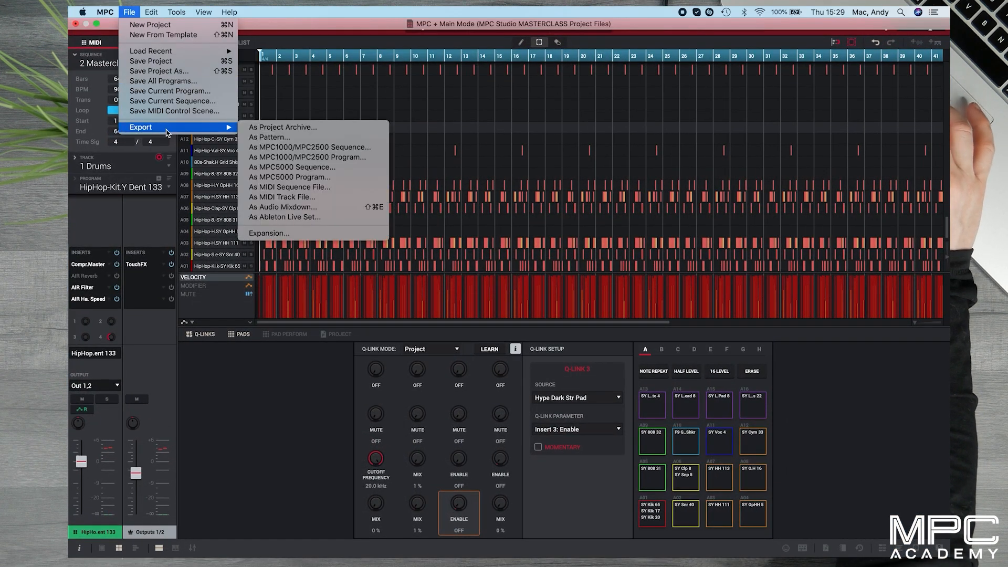
{"action": "left_click", "coordinate": [273, 207]}
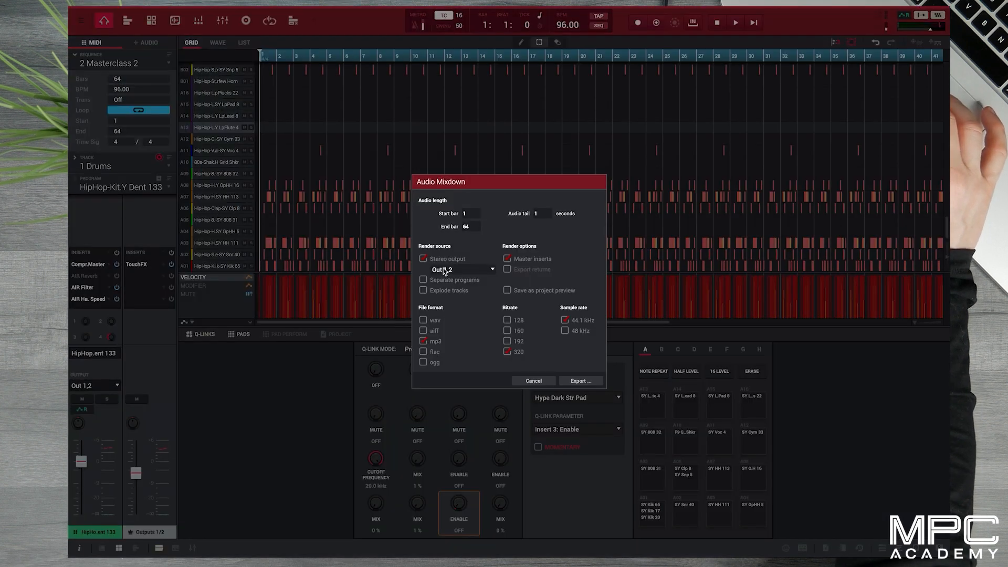
{"action": "left_click", "coordinate": [445, 281]}
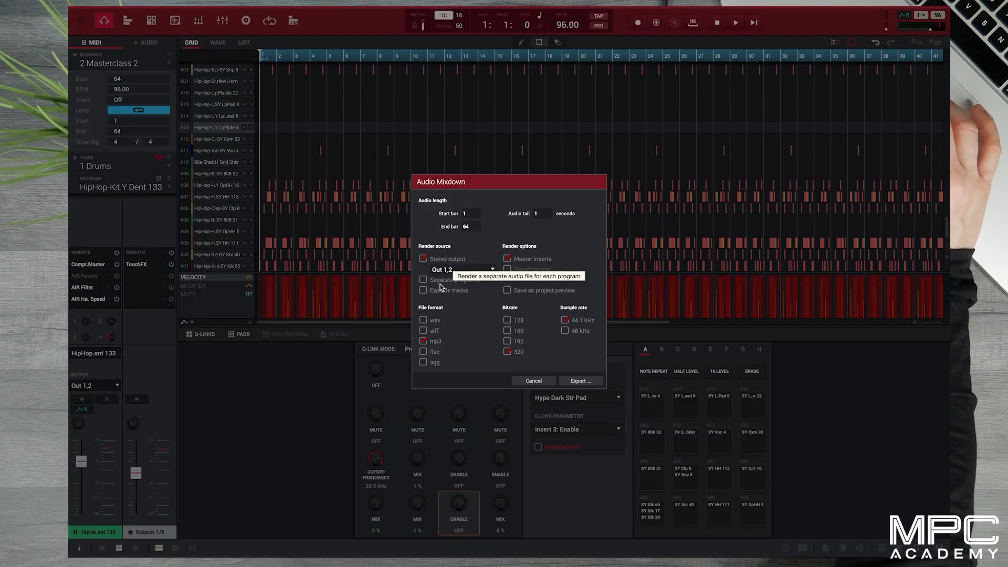
{"action": "left_click", "coordinate": [433, 321]}
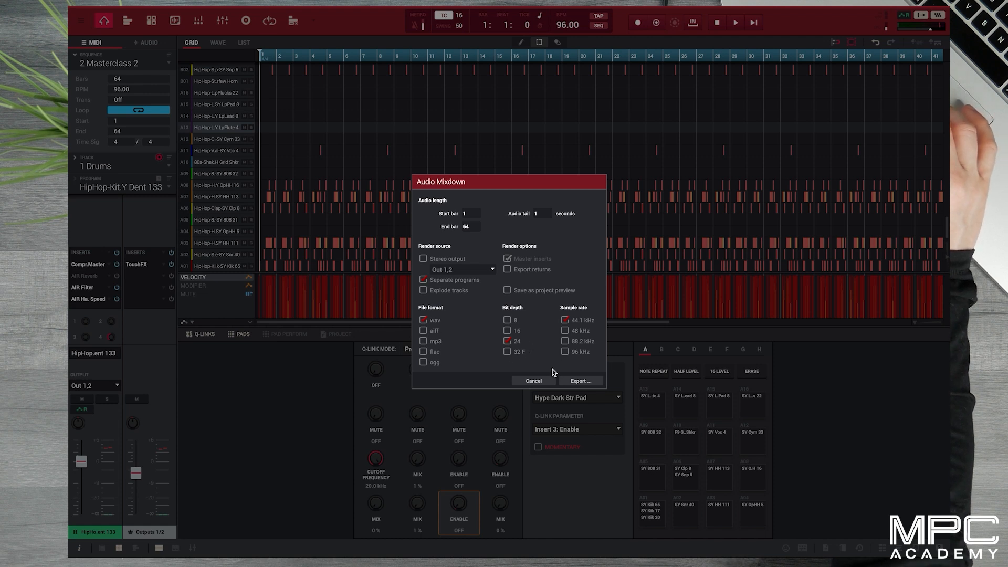
{"action": "left_click", "coordinate": [578, 381]}
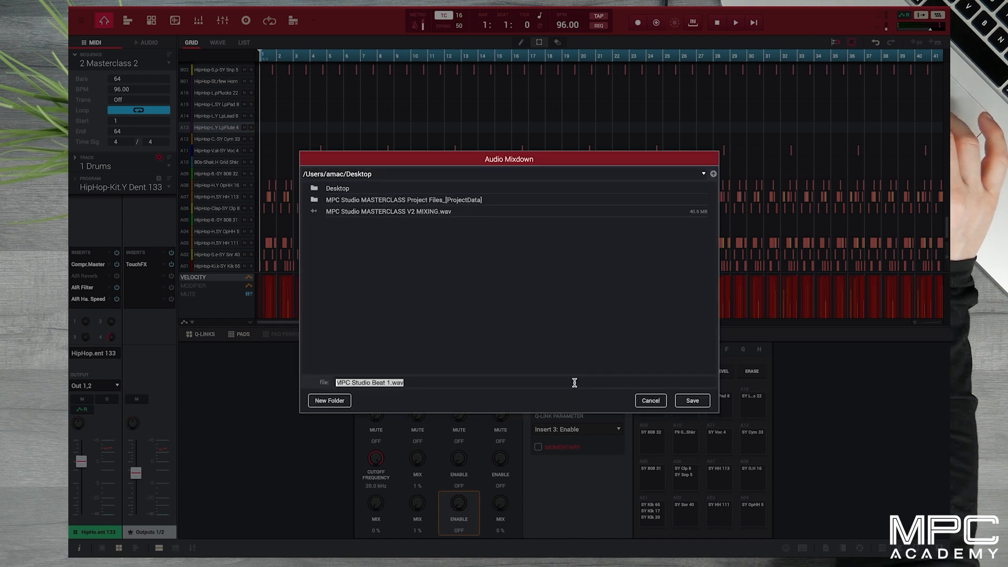
Create a new folder named Masterclass Stems on the Desktop as the export destination.
{"action": "left_click", "coordinate": [331, 400]}
{"action": "type", "text": "Masterclass"}
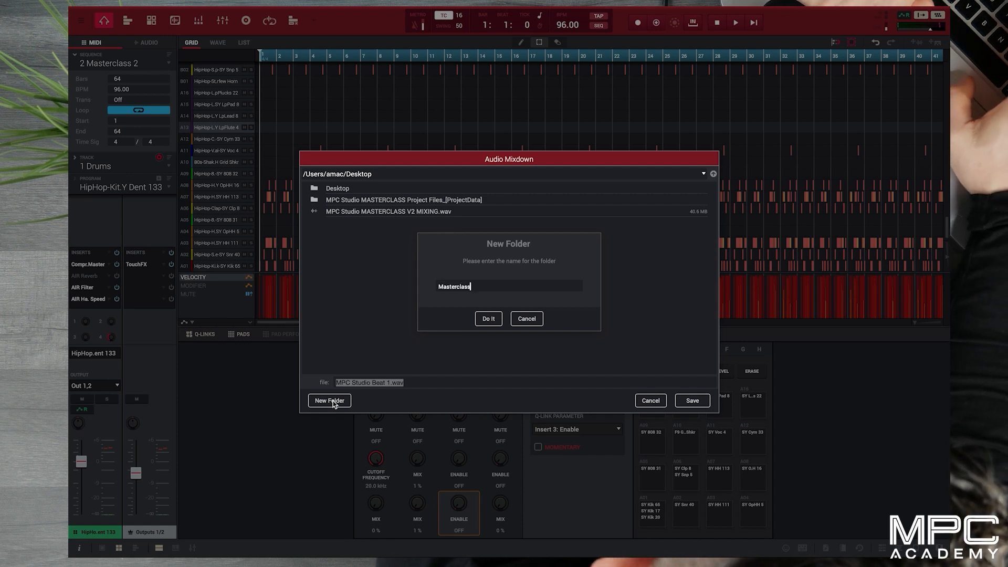
{"action": "type", "text": " Stems"}
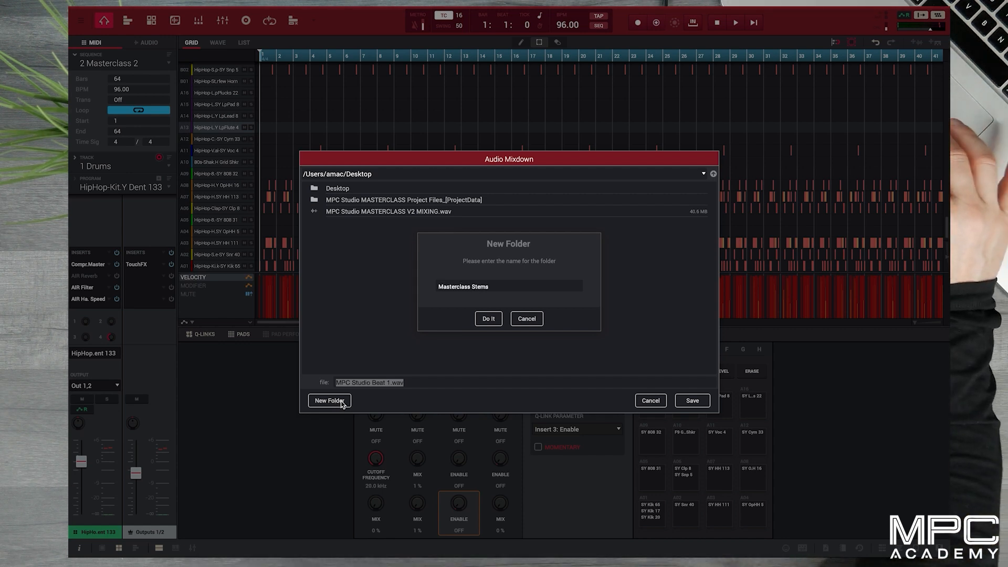
{"action": "left_click", "coordinate": [487, 319]}
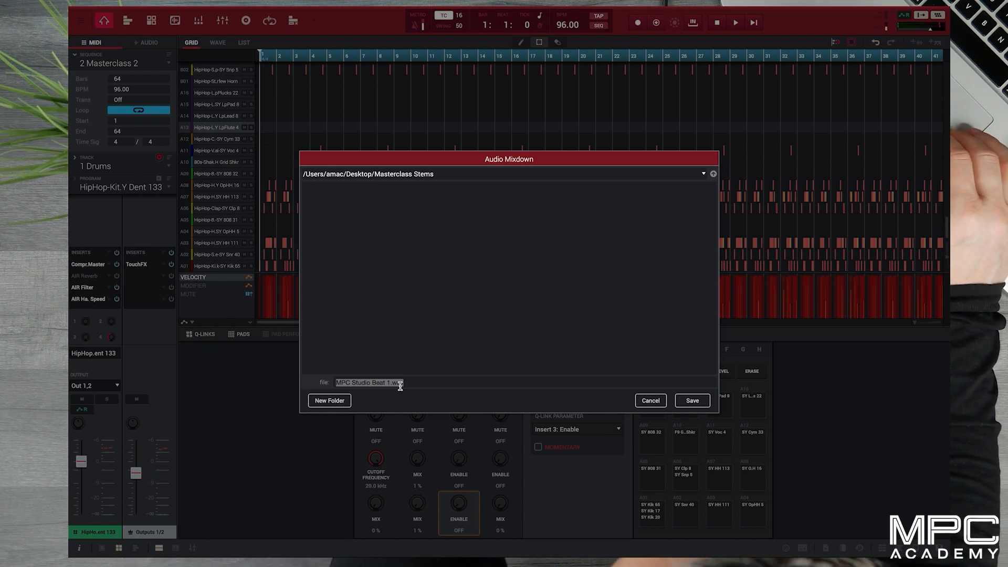
Name the export Masterclass Stems and save the stems in the Masterclass Stems folder.
{"action": "left_click_drag", "start_coordinate": [413, 385], "coordinate": [269, 368]}
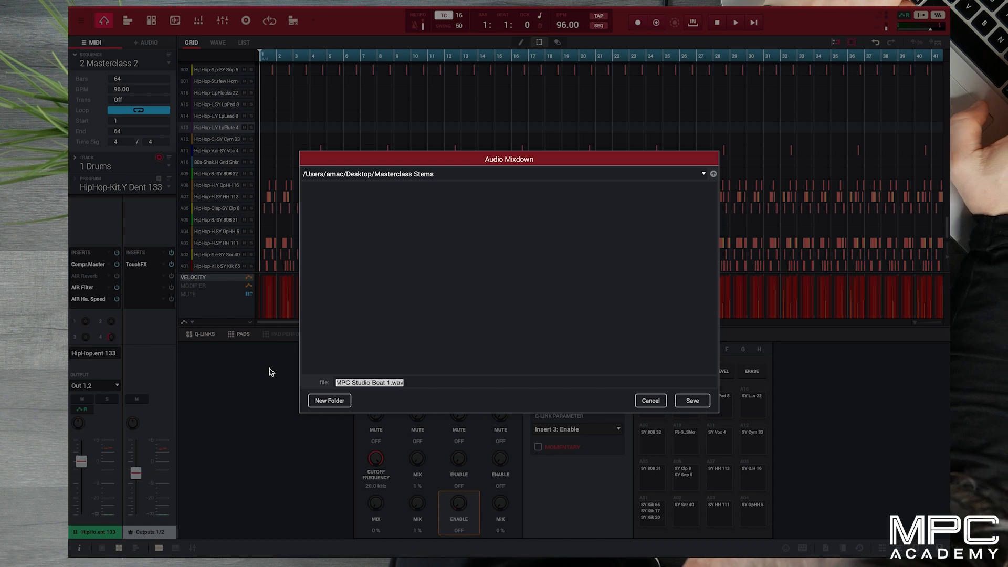
{"action": "type", "text": "Master"}
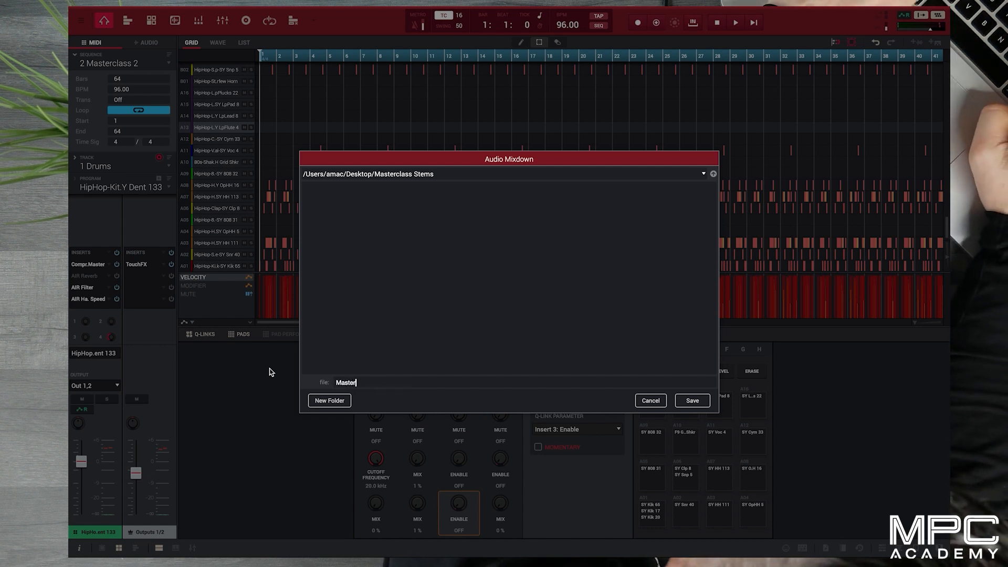
{"action": "type", "text": "class Stems"}
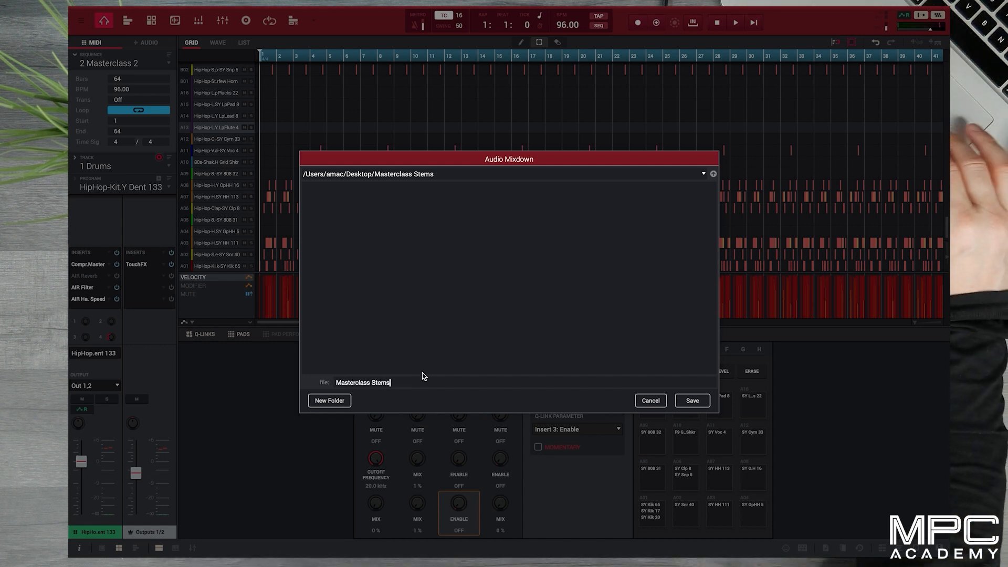
{"action": "left_click", "coordinate": [693, 401]}
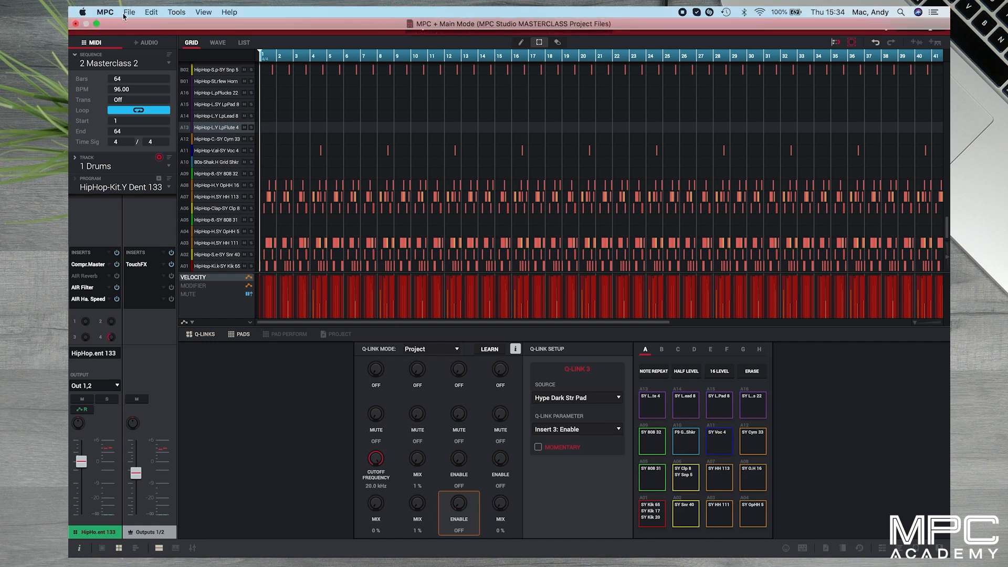
Switch to the Finder desktop and examine the exported files in the Masterclass Stems folder, widening the Name column to show full file names.
{"action": "mouse_move", "coordinate": [96, 24]}
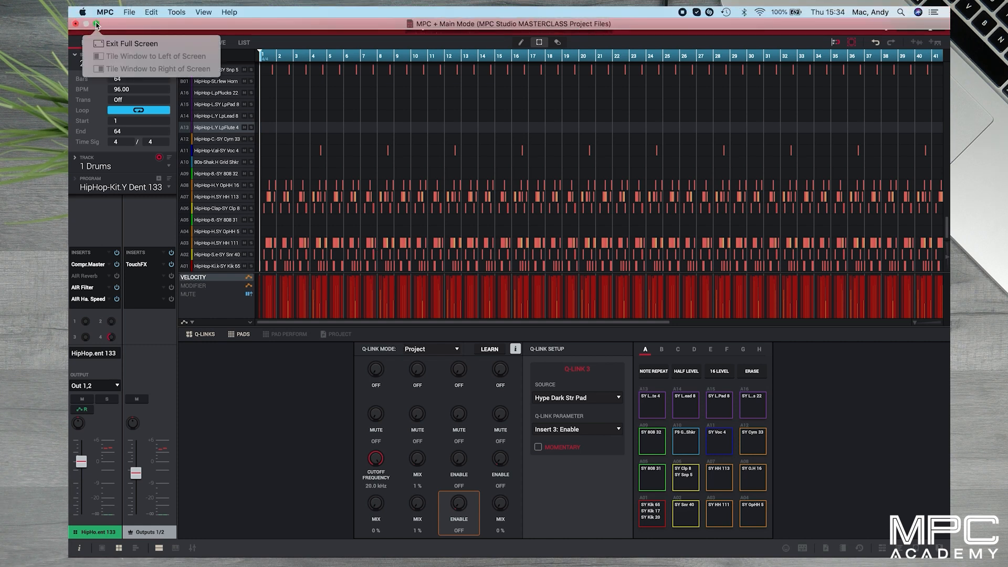
{"action": "left_click", "coordinate": [97, 24]}
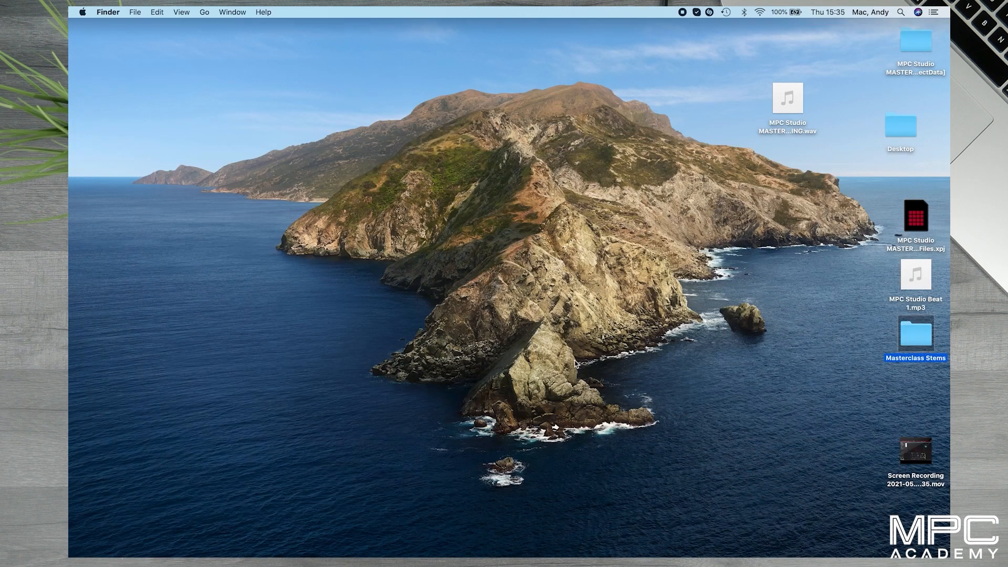
{"action": "double_click", "coordinate": [904, 341]}
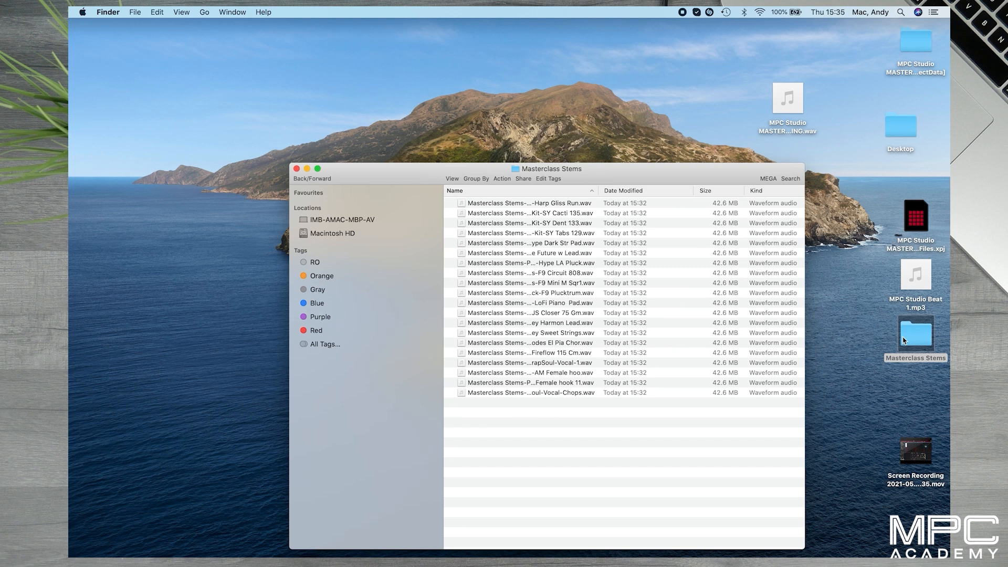
{"action": "left_click_drag", "start_coordinate": [601, 194], "coordinate": [677, 195]}
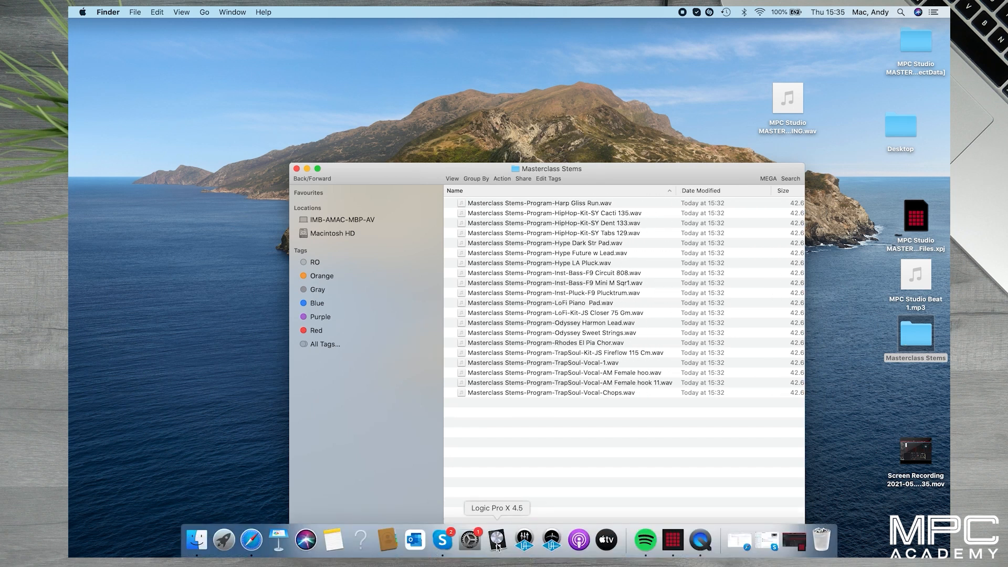
Switch to Logic Pro X and open the Masterclass Stems folder on the Desktop in the file browser.
{"action": "left_click", "coordinate": [498, 546]}
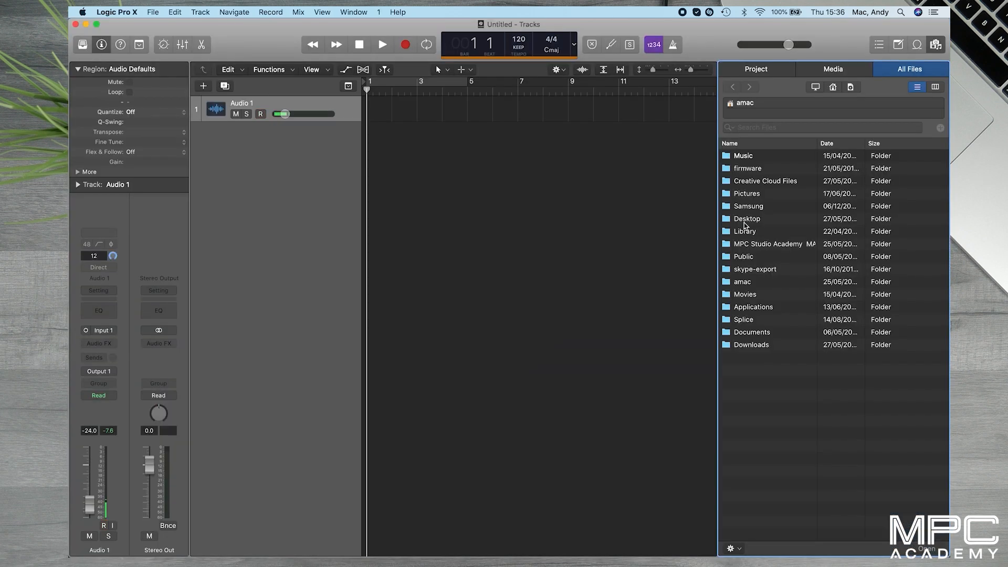
{"action": "double_click", "coordinate": [744, 222]}
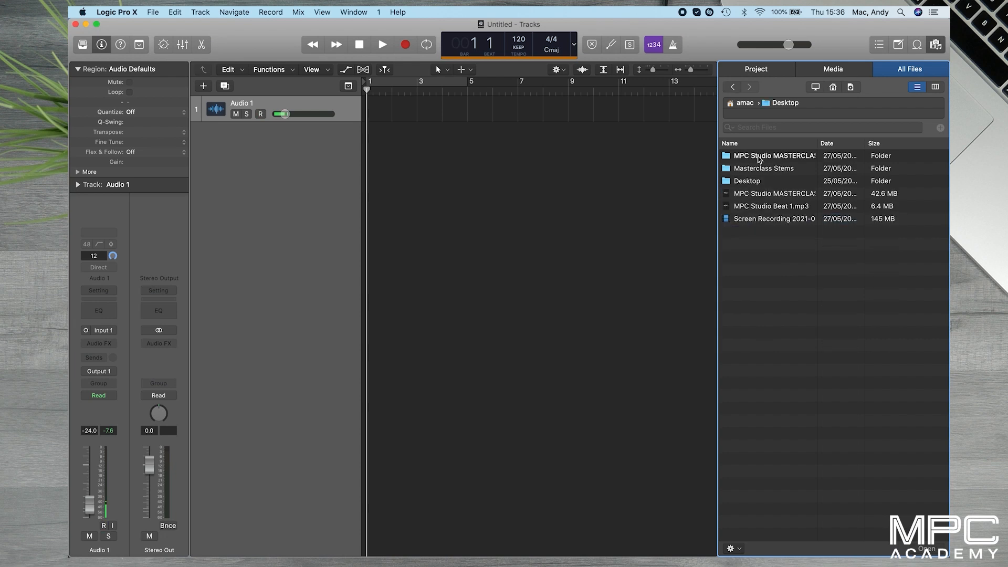
{"action": "double_click", "coordinate": [754, 169]}
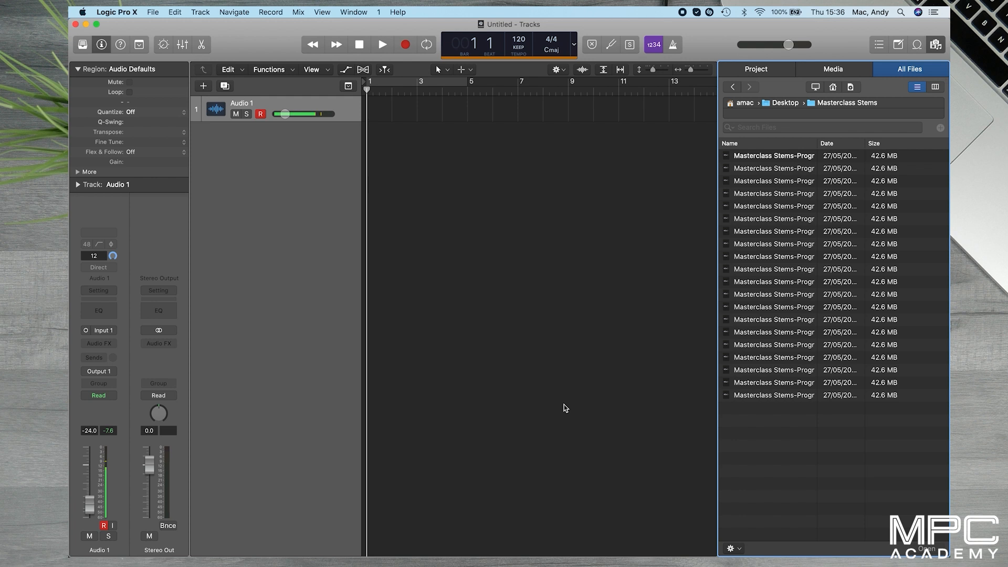
Add all the wav files in the Masterclass Stems folder to the arrangement at bar 1, using existing tracks.
{"action": "left_click", "coordinate": [774, 156]}
{"action": "left_click", "coordinate": [768, 397], "text": "shift"}
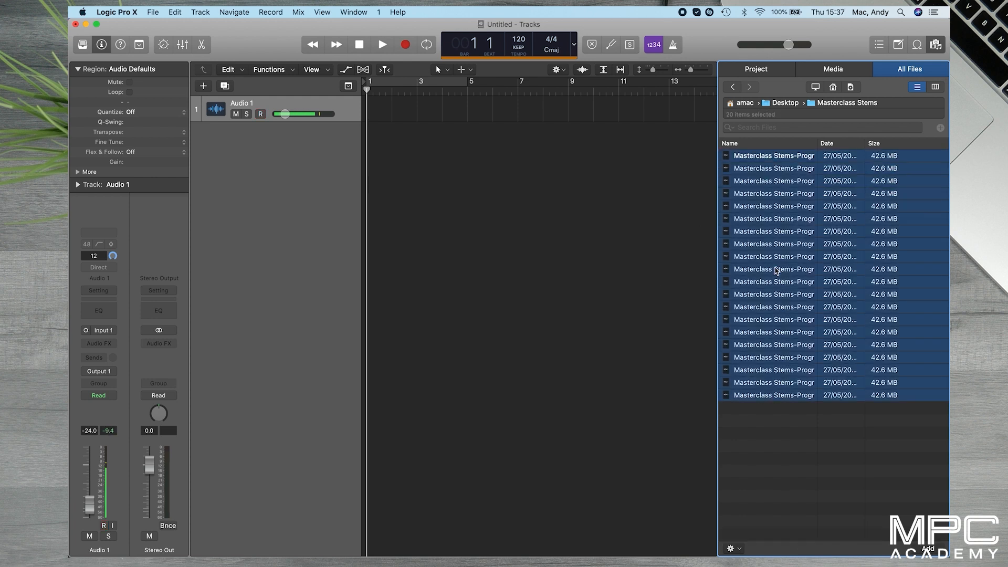
{"action": "left_click_drag", "start_coordinate": [607, 159], "coordinate": [366, 115]}
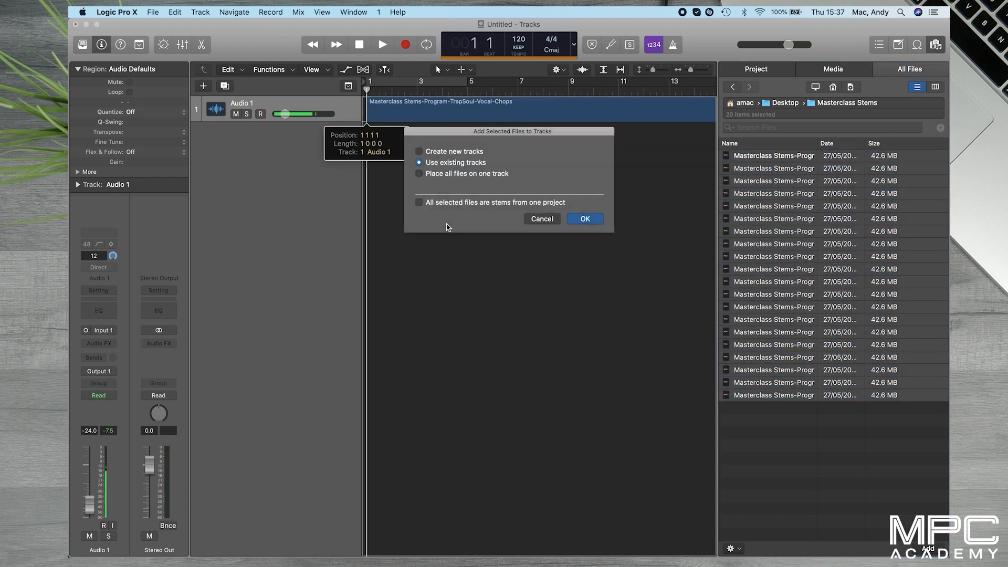
{"action": "left_click", "coordinate": [576, 220]}
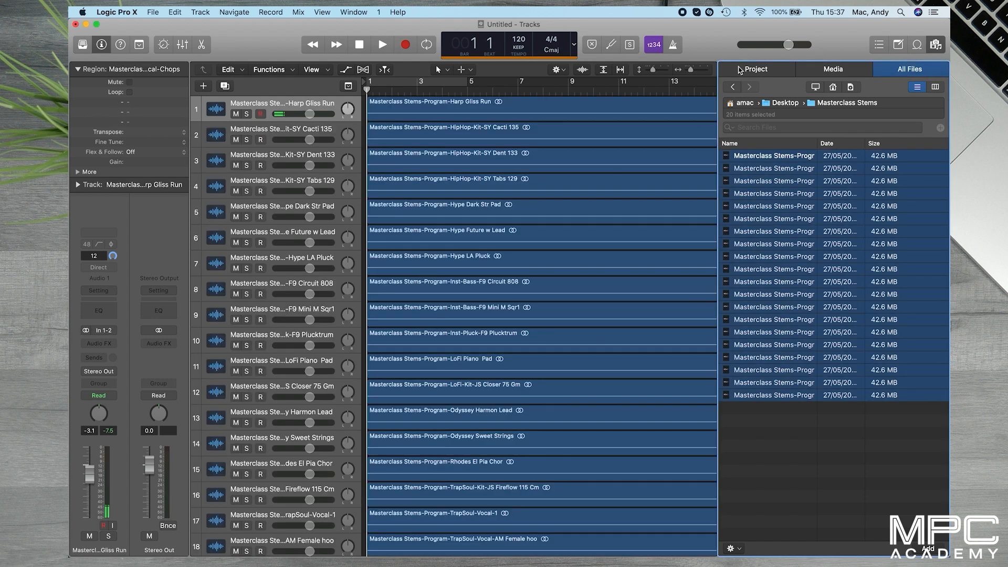
Hide the file browser and play back the imported stems while examining their waveforms across the whole song.
{"action": "left_click", "coordinate": [936, 45]}
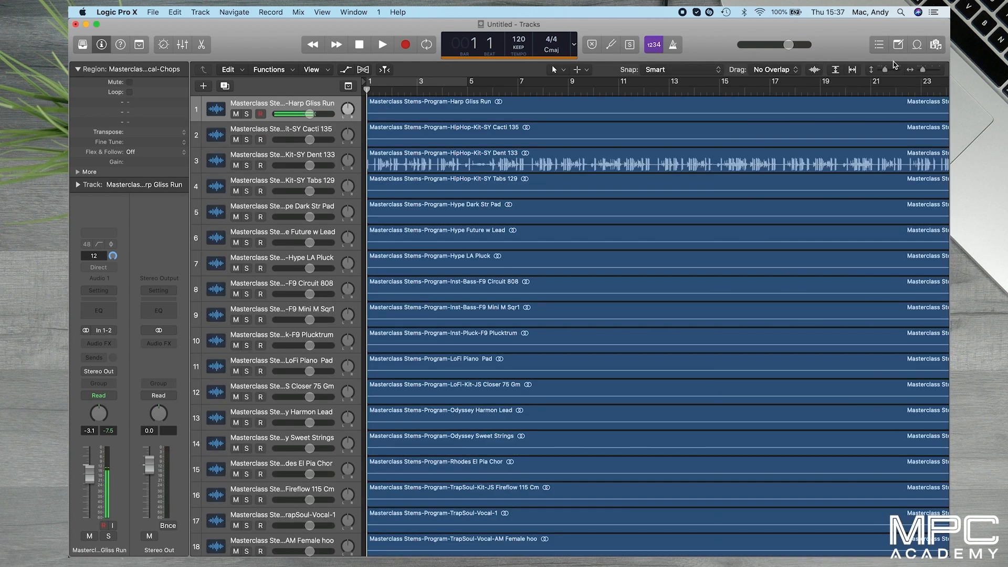
{"action": "left_click_drag", "start_coordinate": [882, 70], "coordinate": [882, 71]}
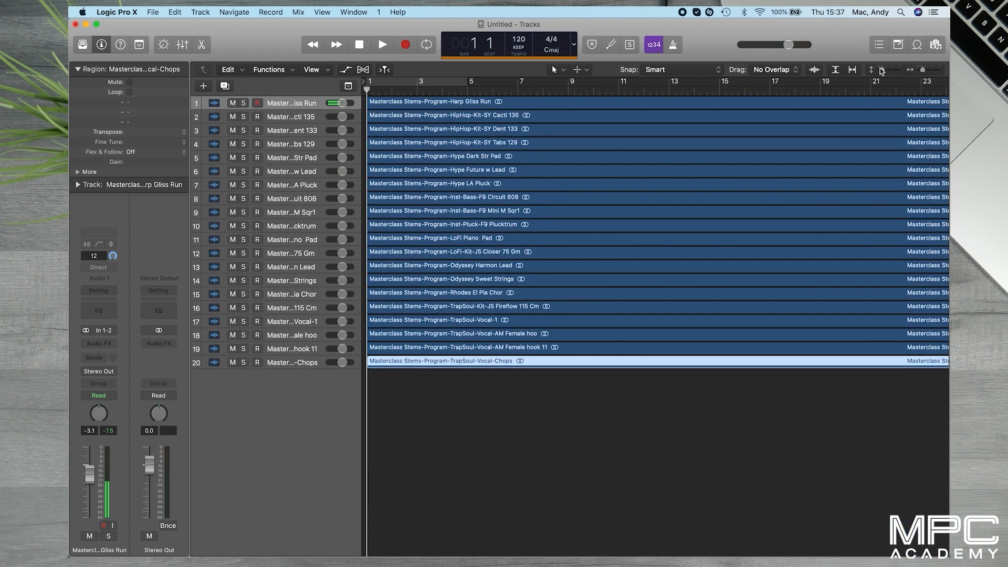
{"action": "key", "text": "space"}
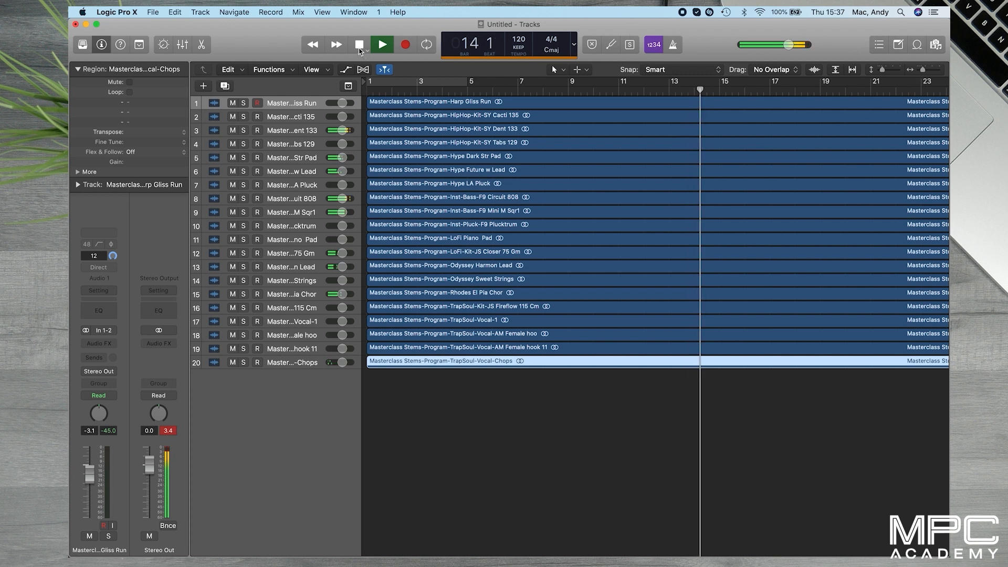
{"action": "left_click_drag", "start_coordinate": [922, 69], "coordinate": [888, 70]}
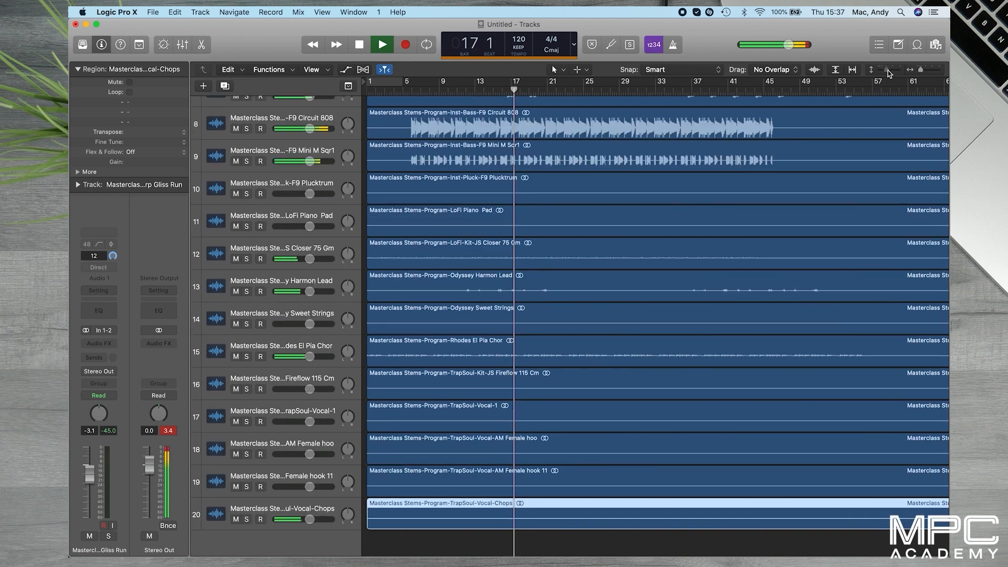